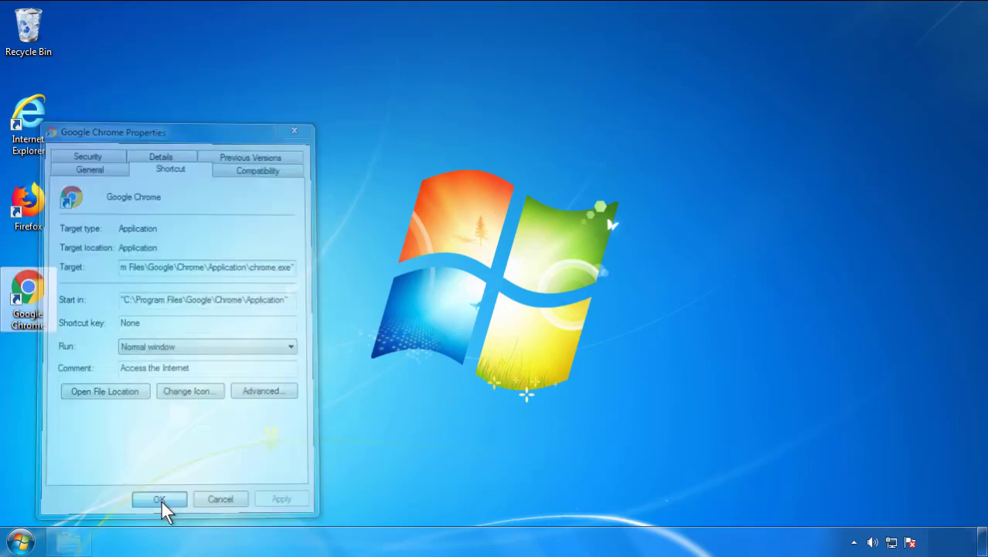
Confirm the Google Chrome shortcut properties and bring up the Start menu
click(22, 541)
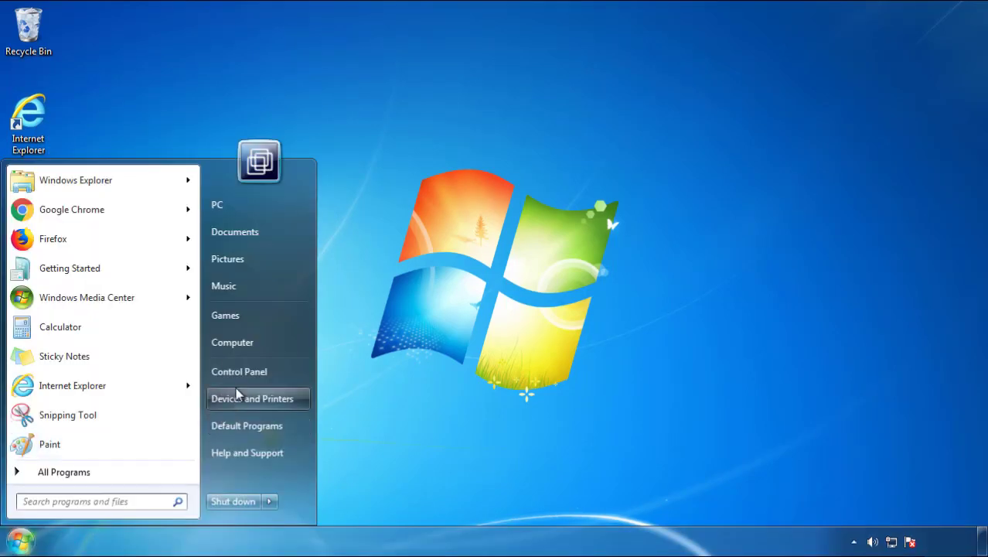
Uninstall SearchMine 2.00 via Programs and Features, sorted newest-first by Installed On
click(248, 365)
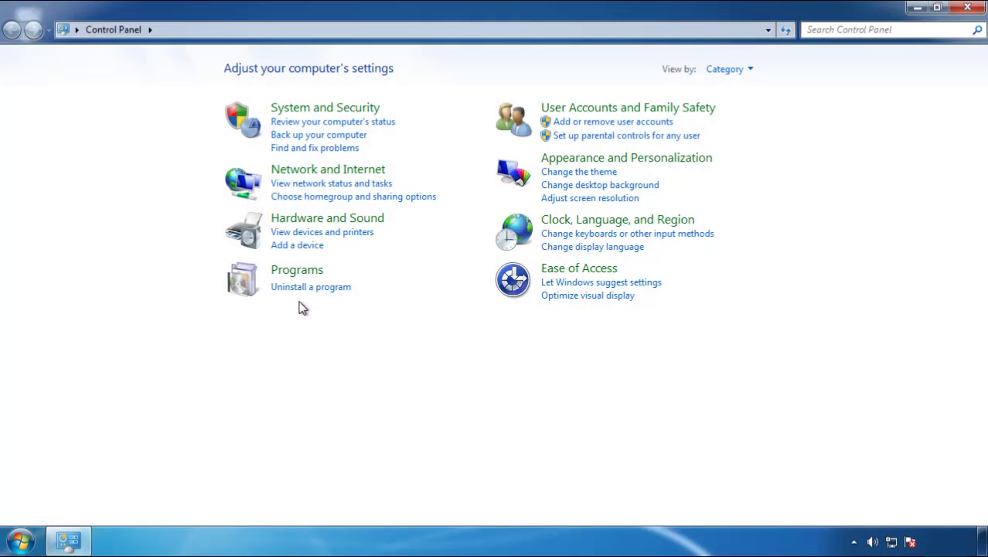
click(309, 287)
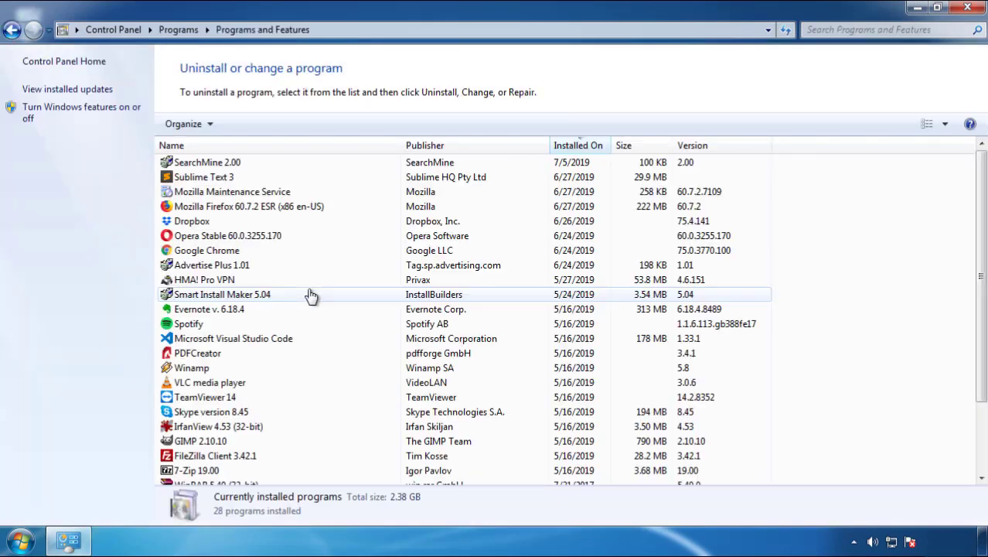
click(579, 147)
click(577, 150)
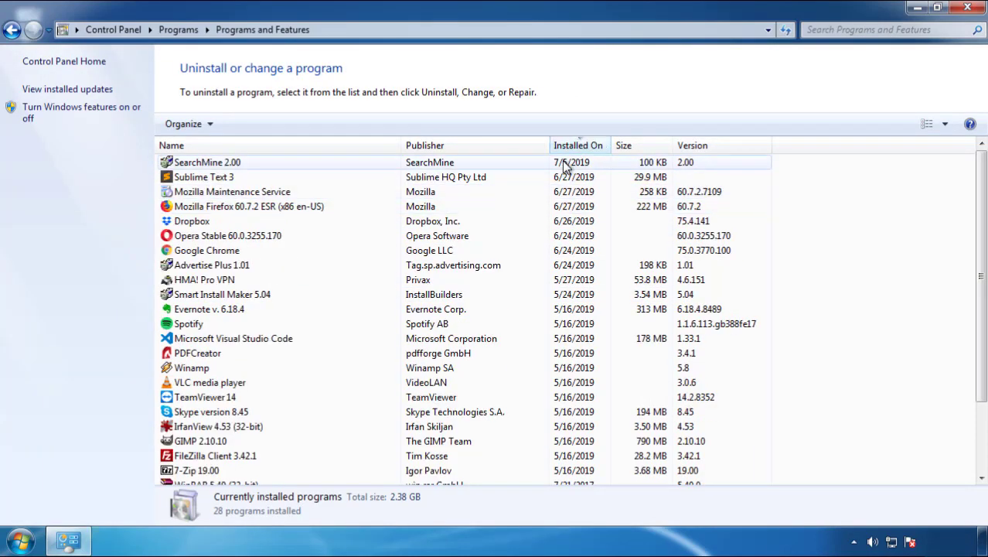
click(207, 164)
click(246, 125)
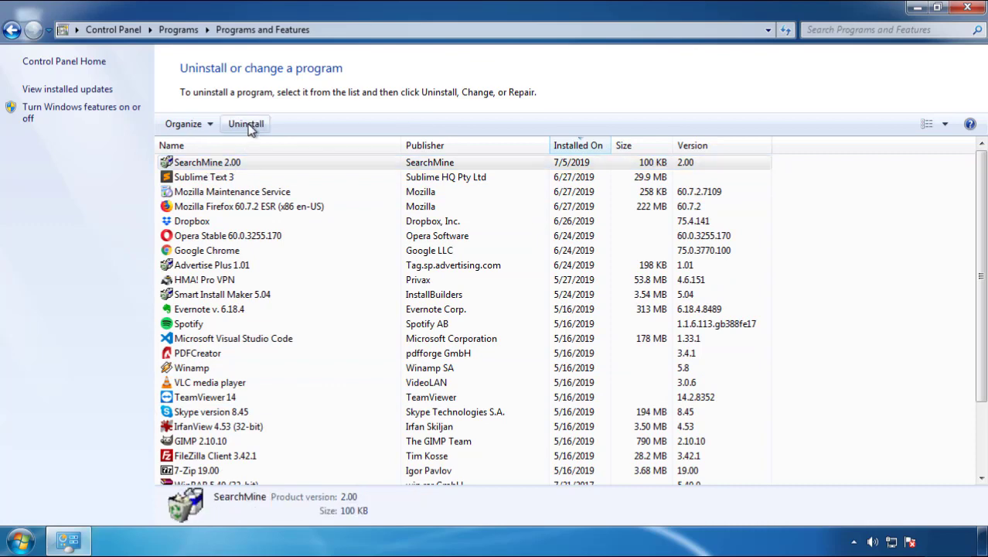
click(575, 409)
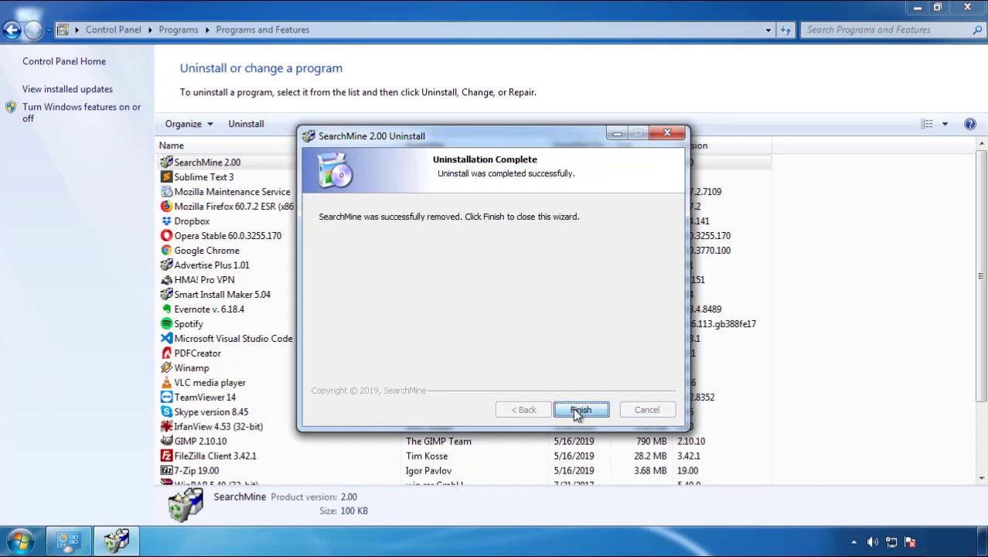
click(575, 409)
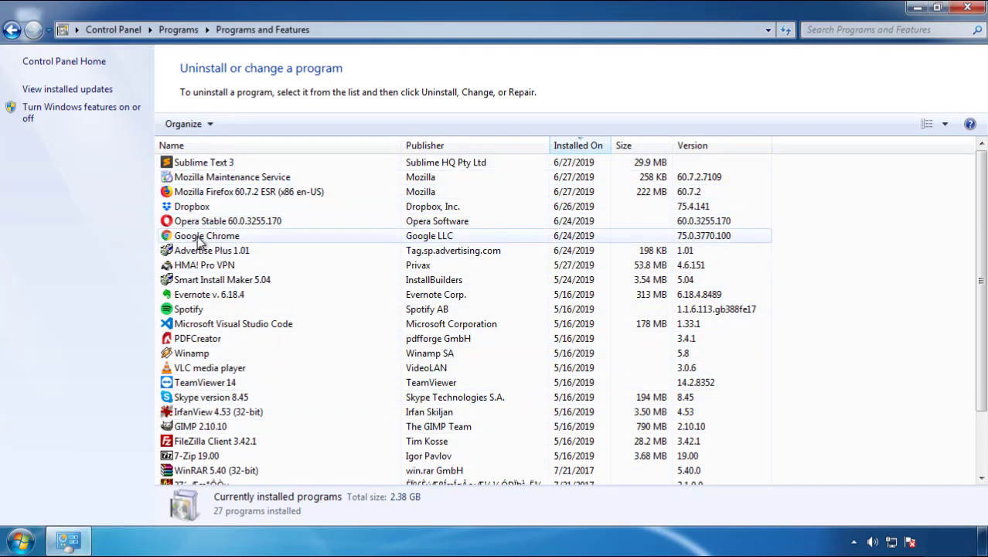
Restart Windows 7 from the Start menu and boot into Safe Mode
click(969, 10)
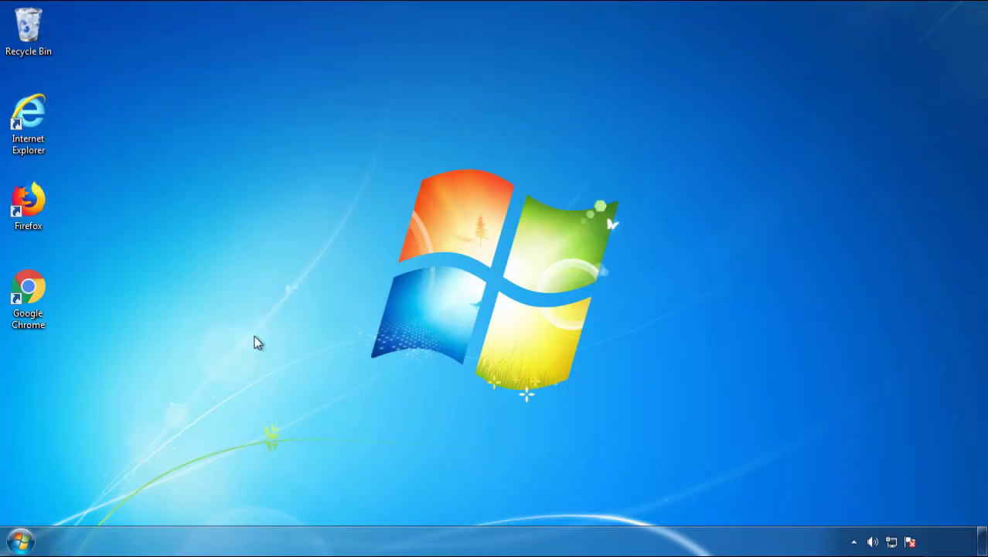
click(18, 542)
click(268, 502)
click(515, 422)
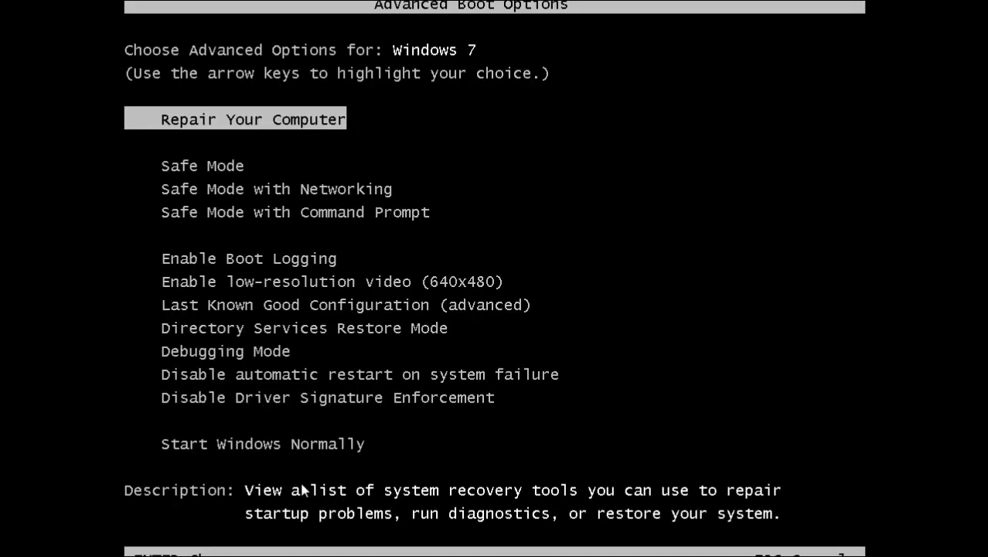
key(Down)
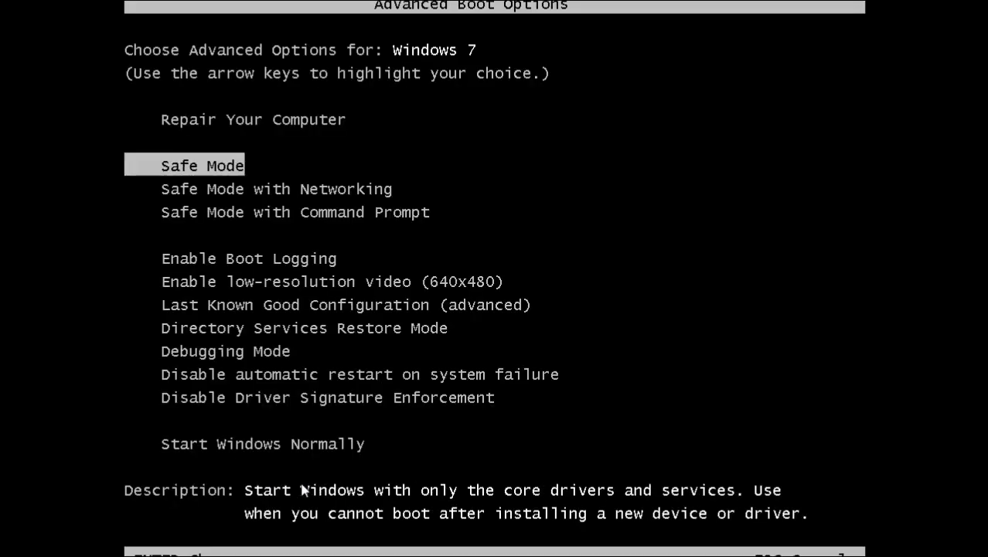
key(Return)
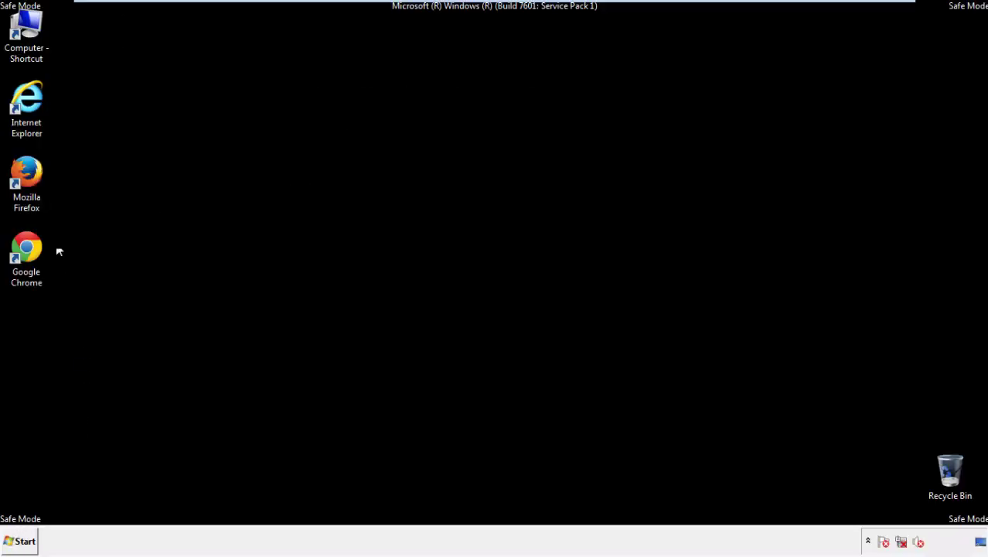
Launch Firefox, decline the default-browser prompt, and keep the menu bar visible
double_click(36, 179)
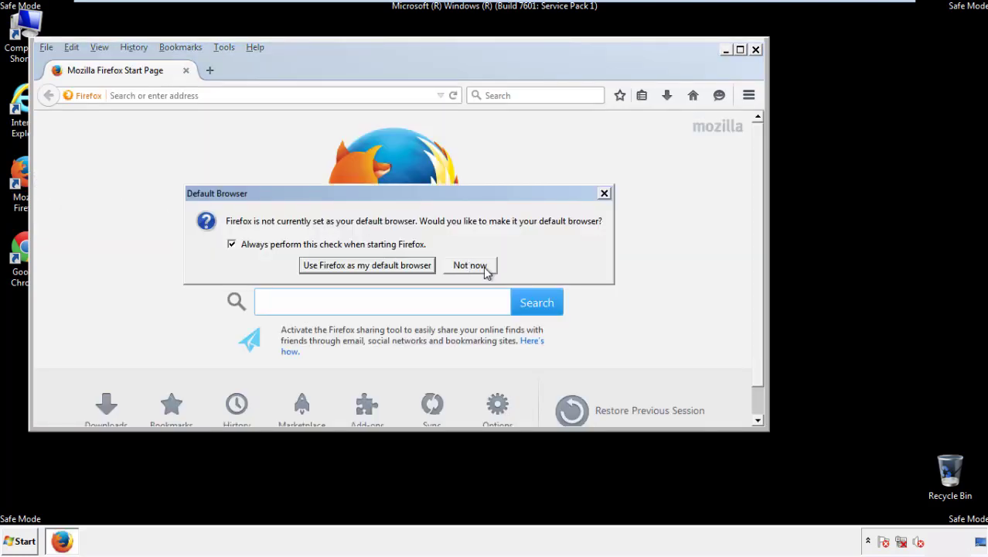
click(471, 265)
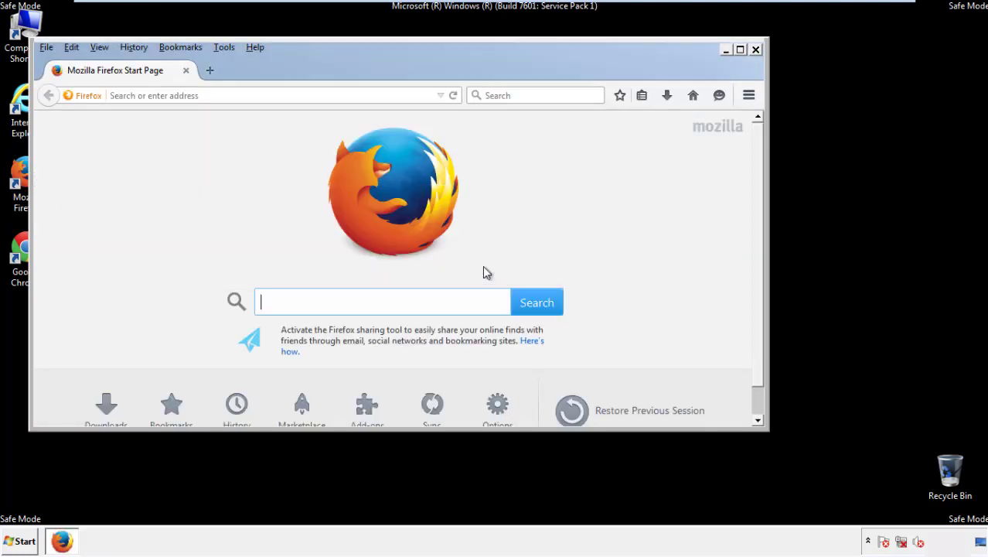
right_click(304, 69)
click(332, 117)
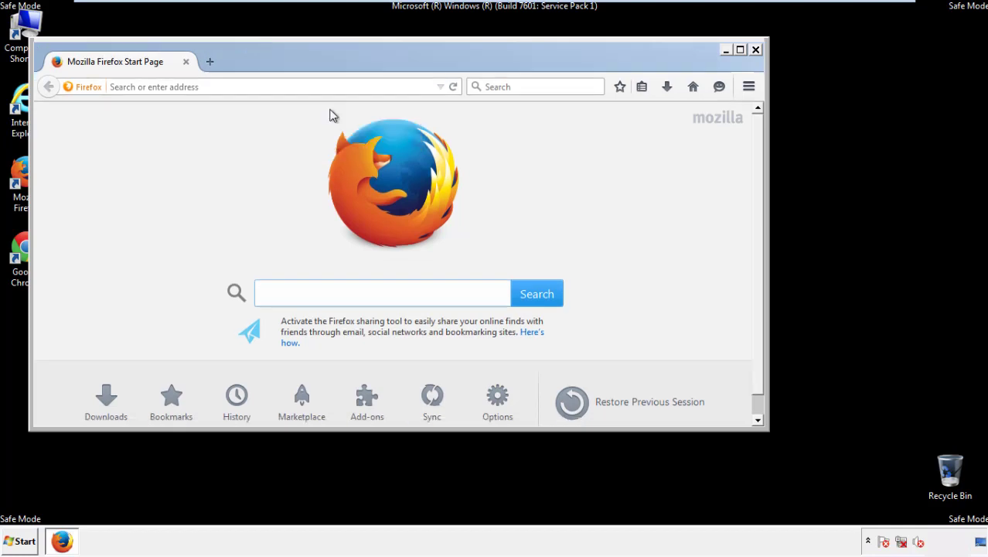
right_click(312, 67)
click(325, 120)
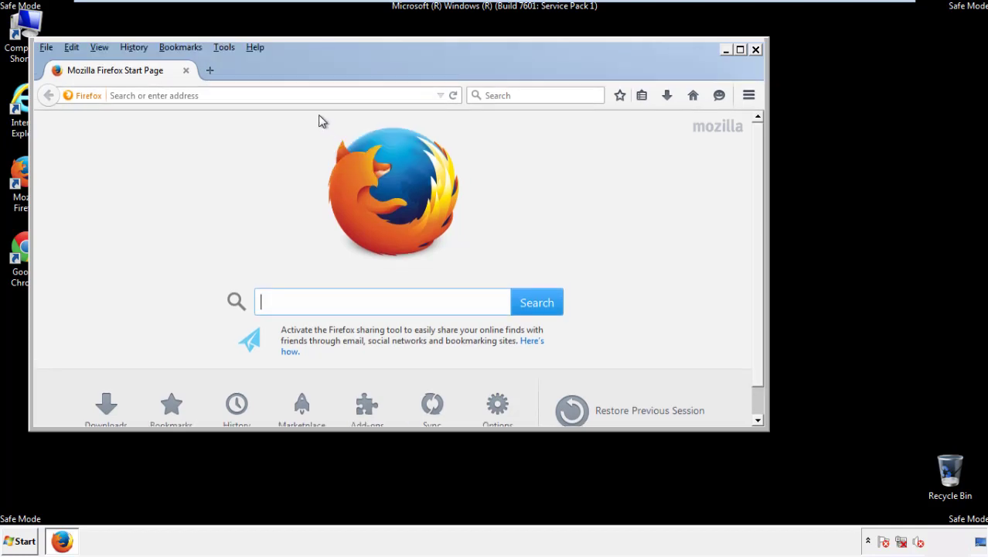
Clear Firefox's recent history with time range Everything and all data types checked
click(139, 49)
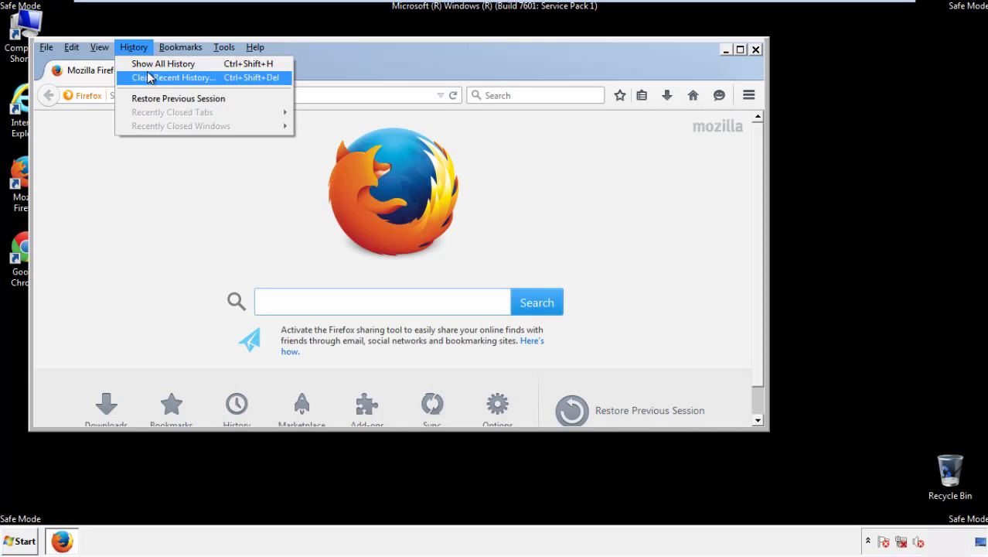
click(149, 77)
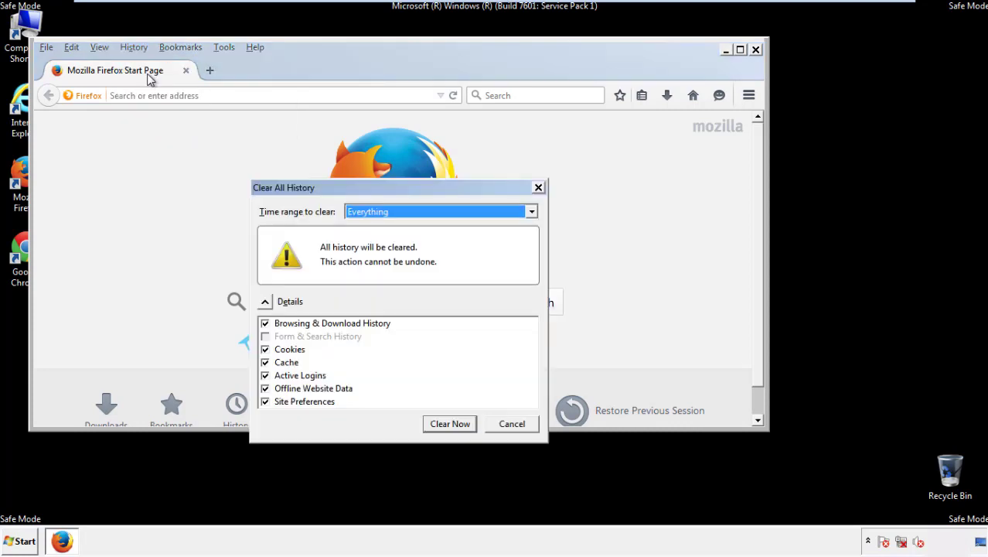
click(363, 212)
click(370, 291)
click(265, 388)
click(266, 388)
click(265, 403)
click(265, 403)
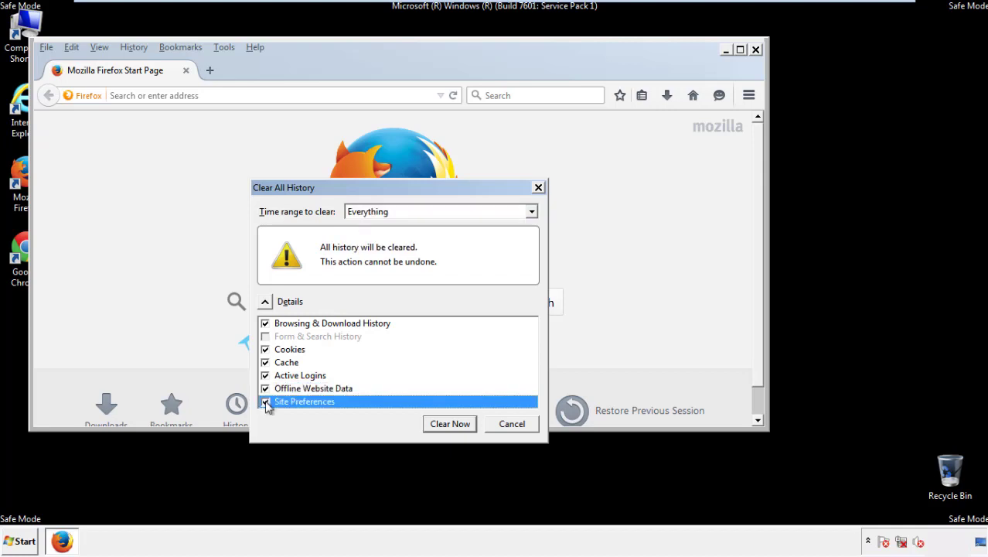
click(450, 424)
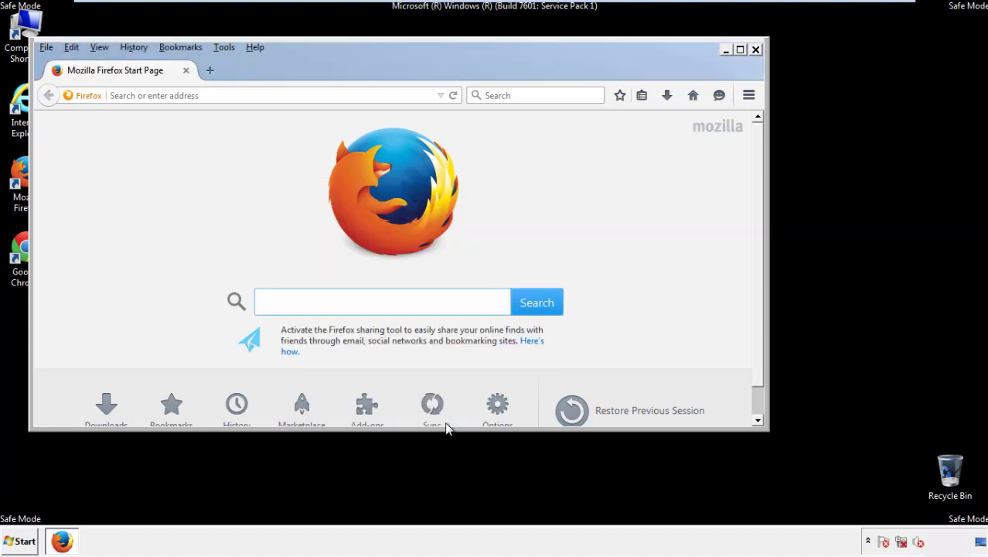
Refresh Firefox to its default settings from Troubleshooting Information
click(255, 47)
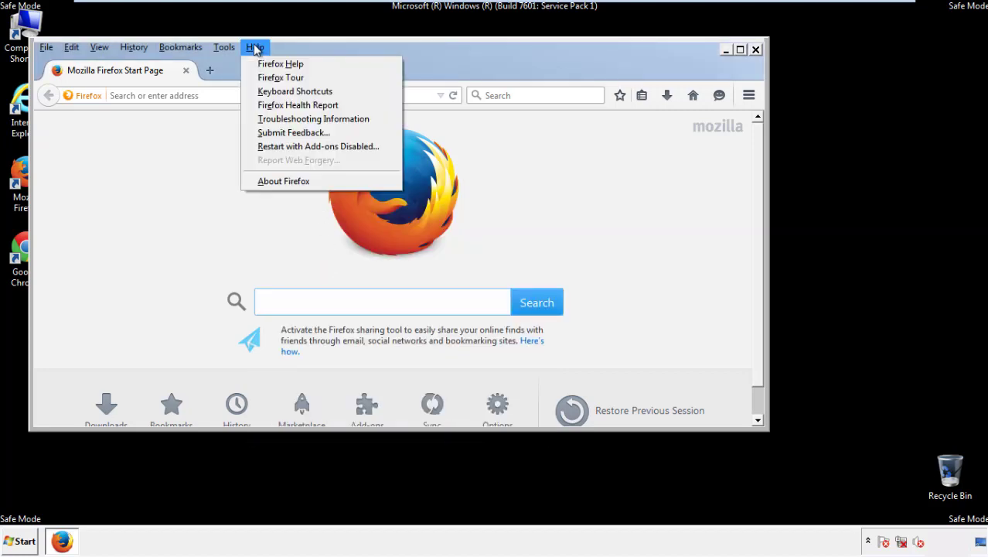
click(286, 118)
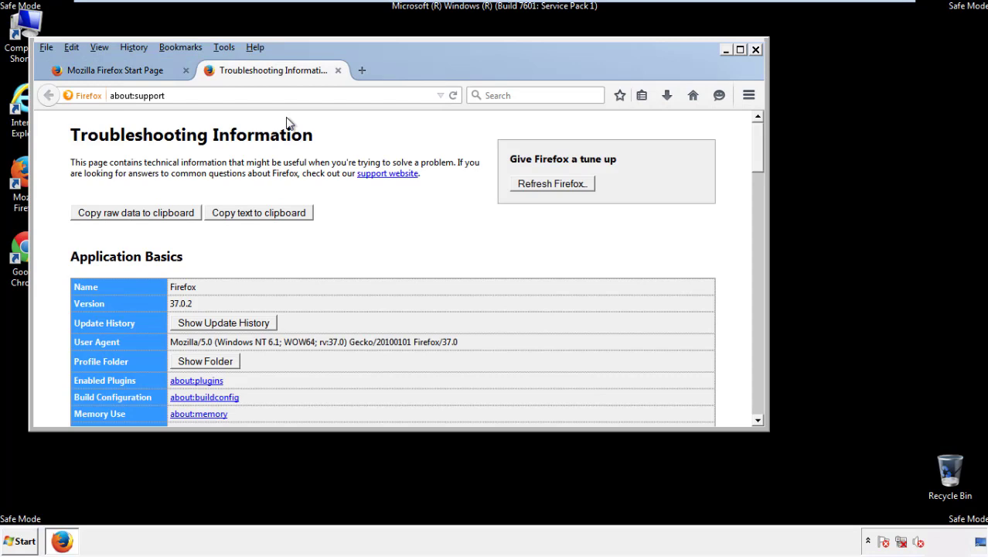
click(574, 189)
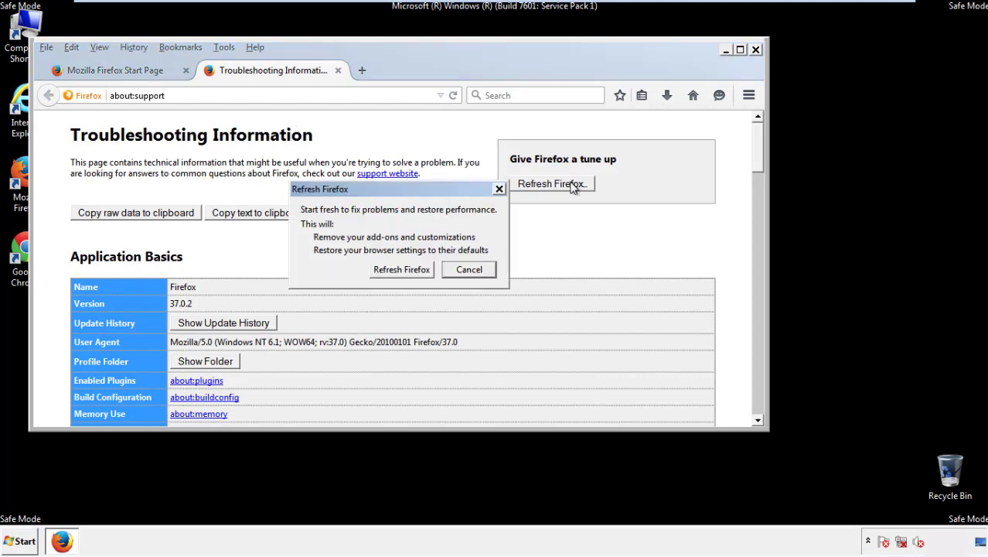
click(401, 269)
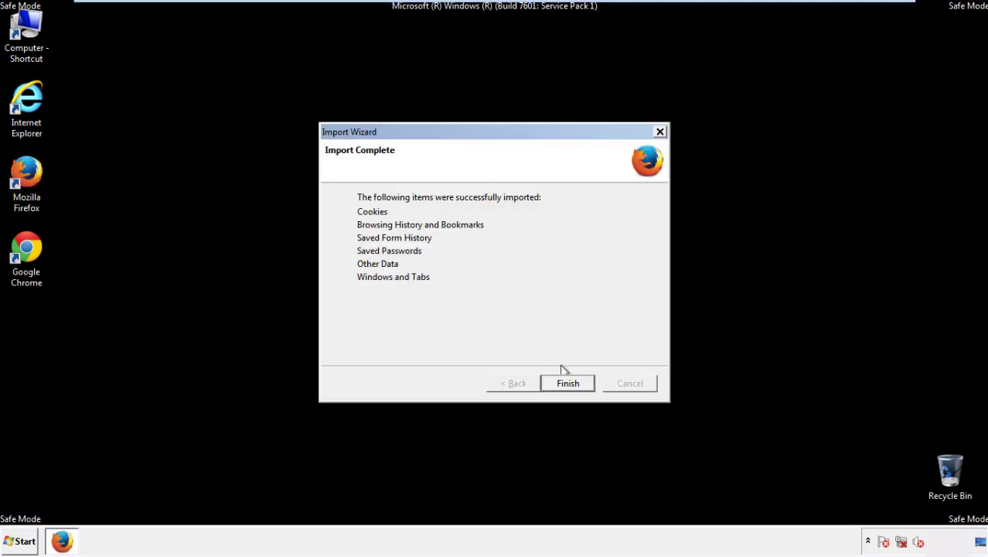
click(569, 385)
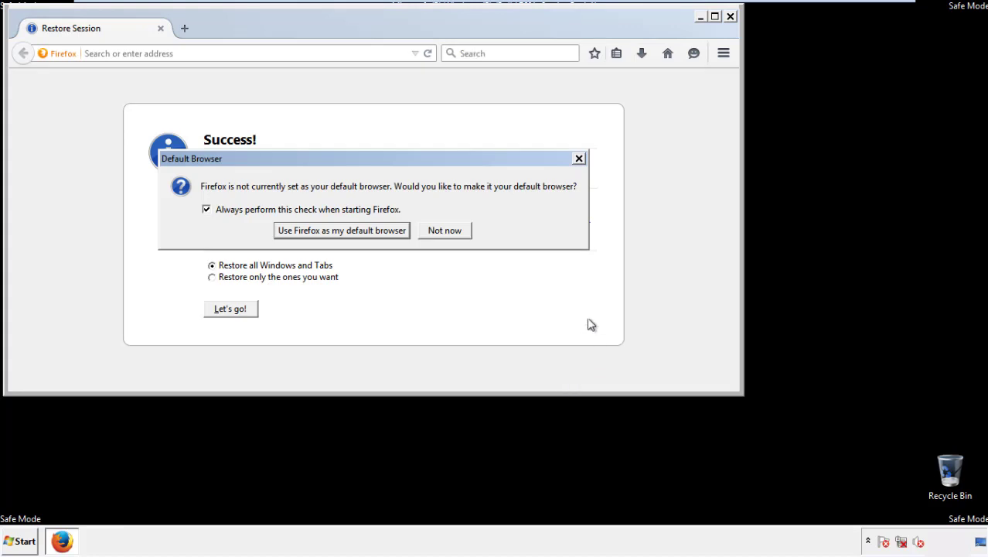
Decline the default-browser prompt, close Firefox, and select the Google Chrome shortcut
click(445, 232)
click(730, 16)
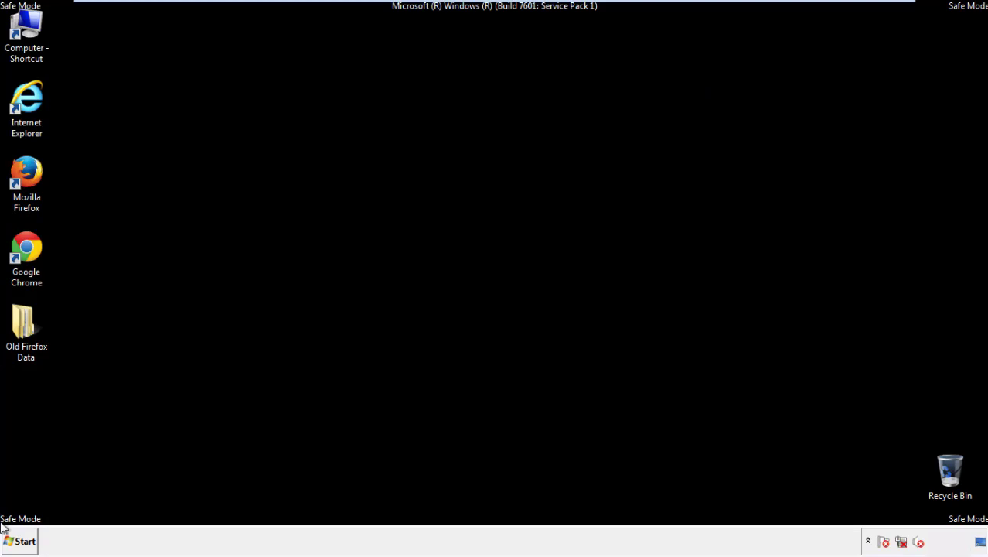
click(23, 246)
Launch Chrome, dismiss the default-browser prompt, and open Settings
double_click(23, 246)
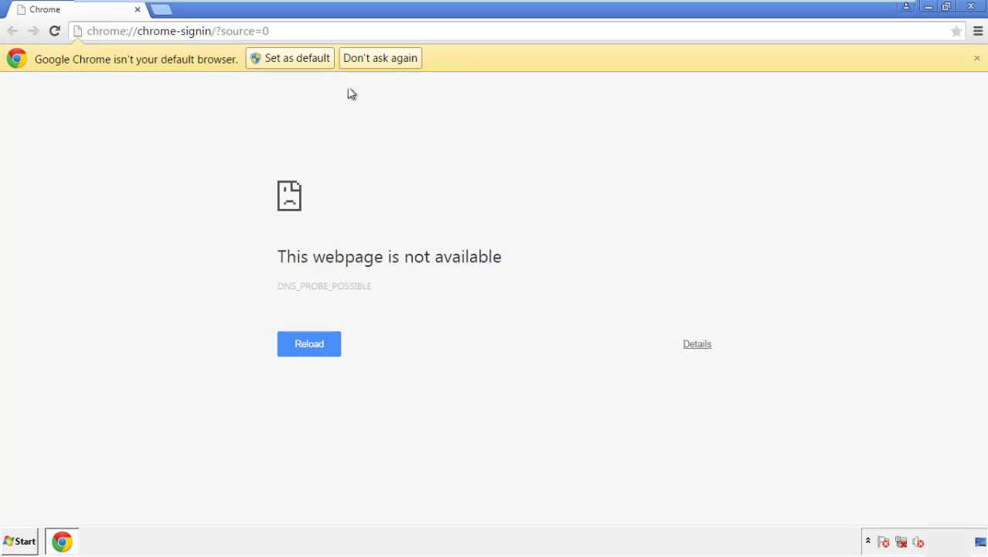
click(381, 58)
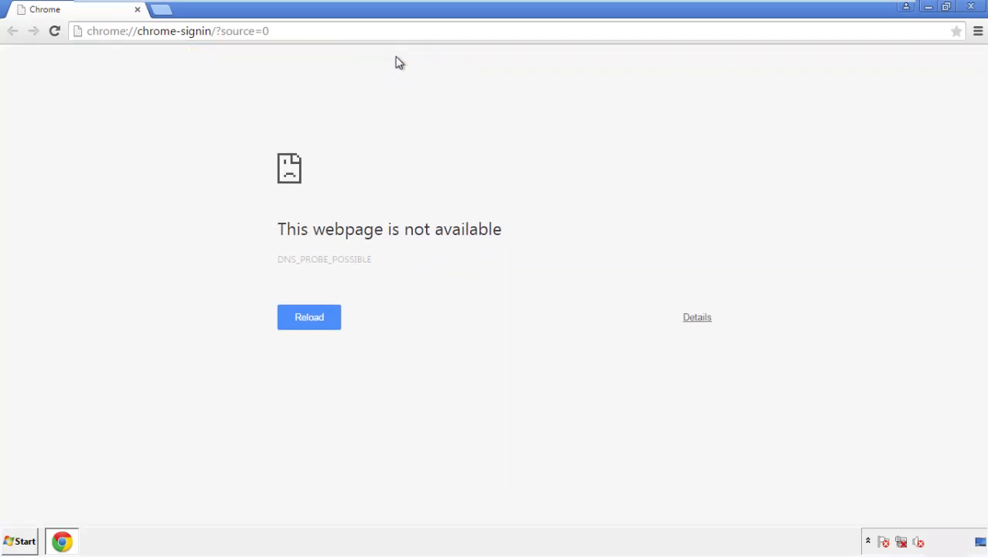
click(978, 32)
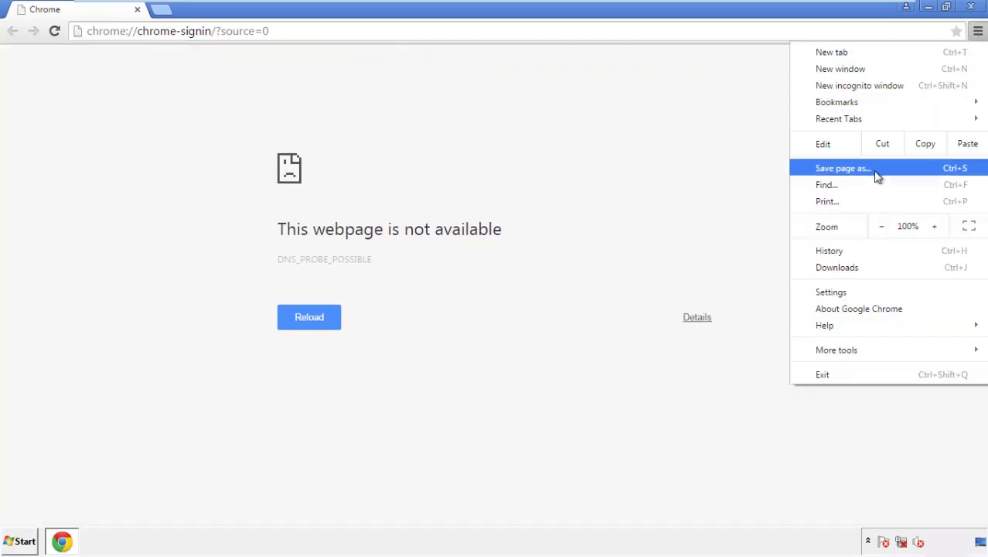
click(836, 291)
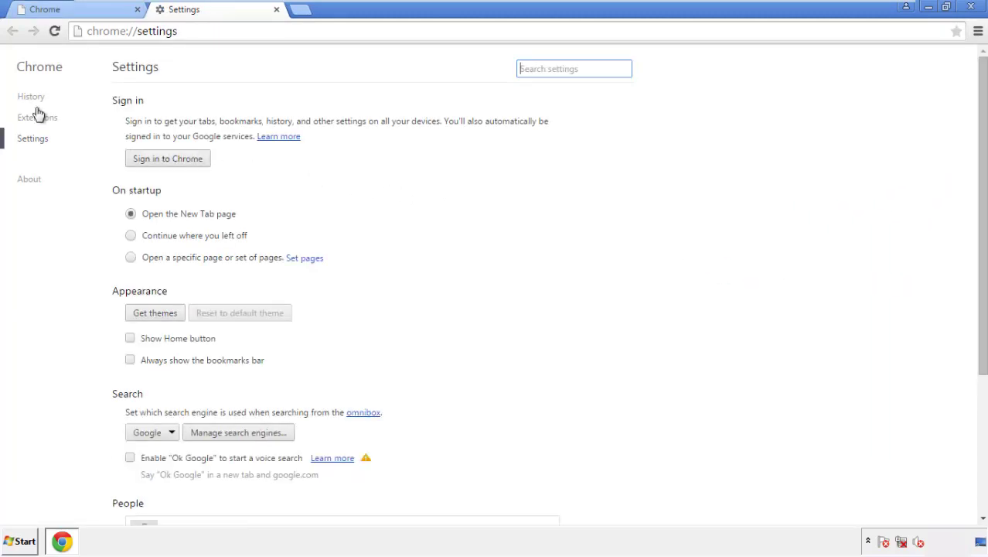
Clear Chrome browsing data from the beginning of time, including autofill, keeping passwords
click(35, 99)
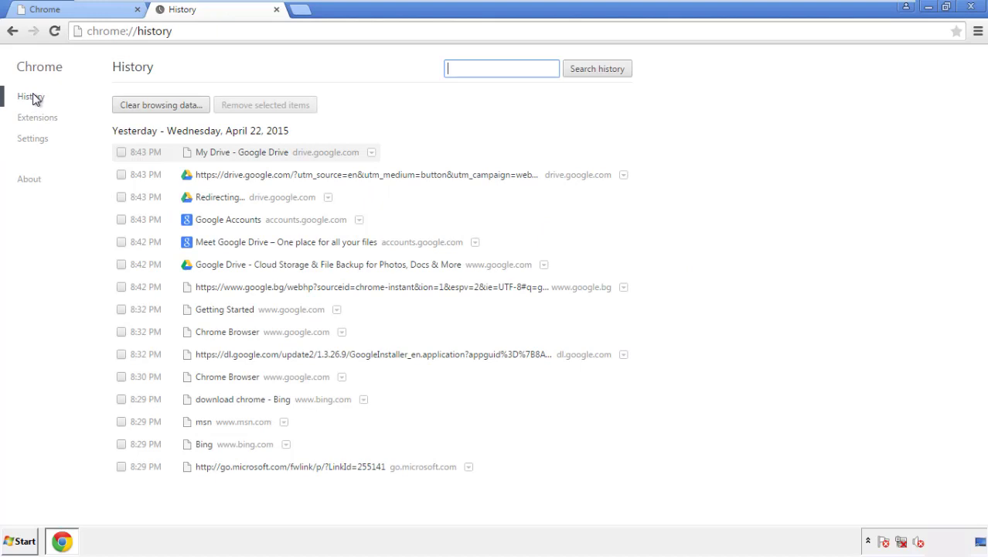
click(147, 108)
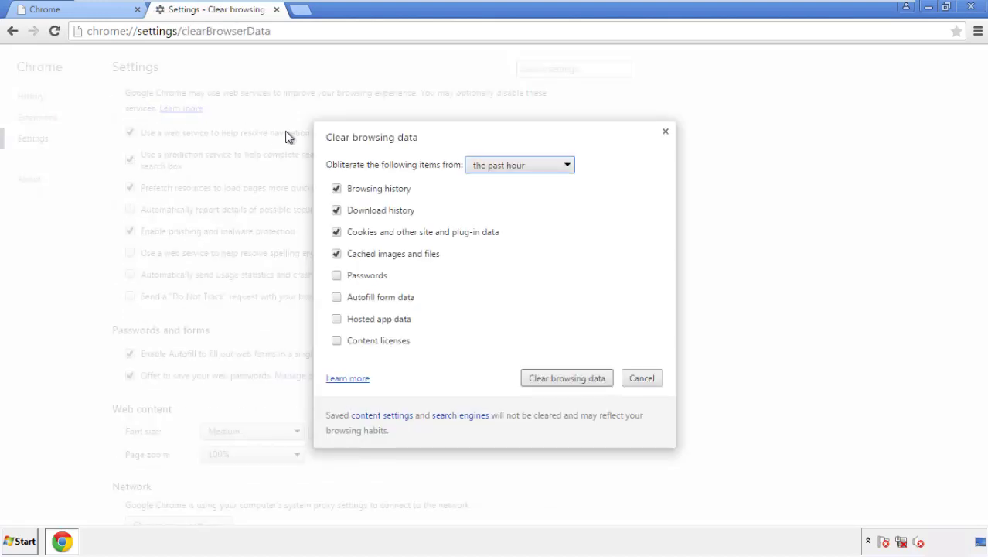
click(498, 166)
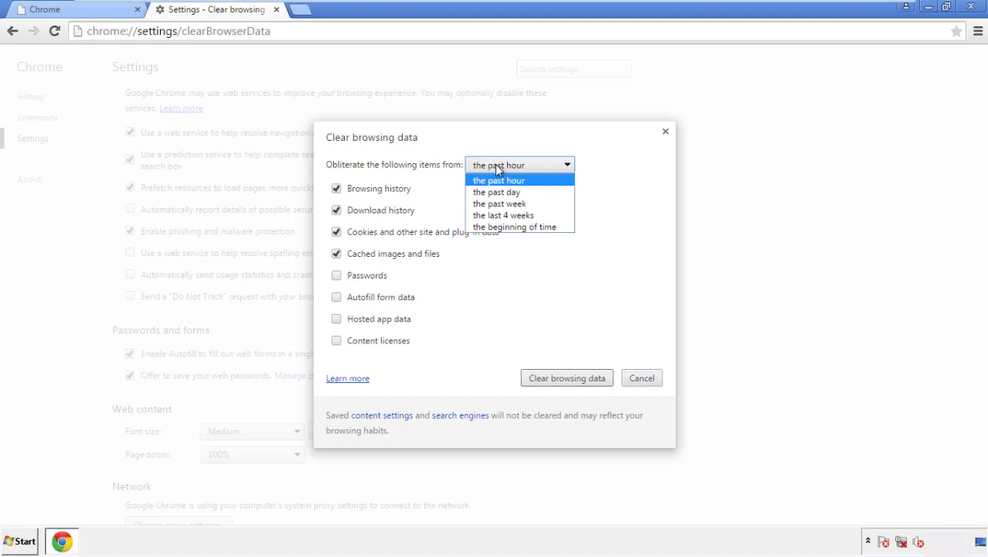
click(495, 228)
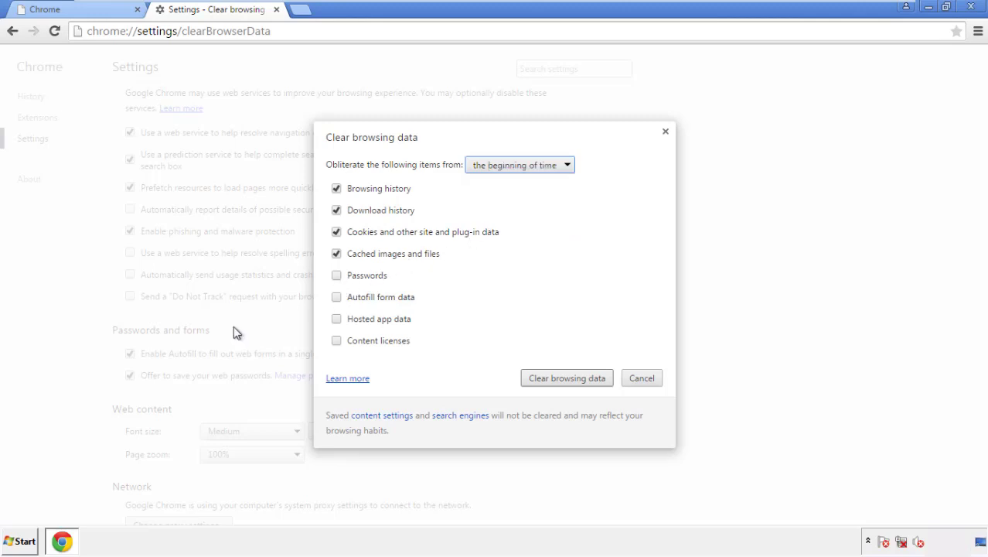
click(344, 301)
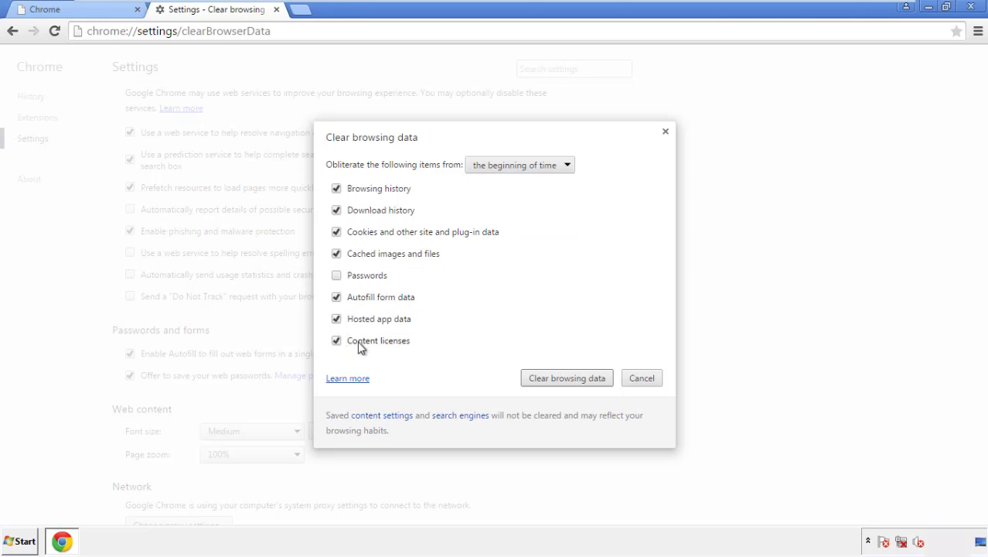
click(554, 379)
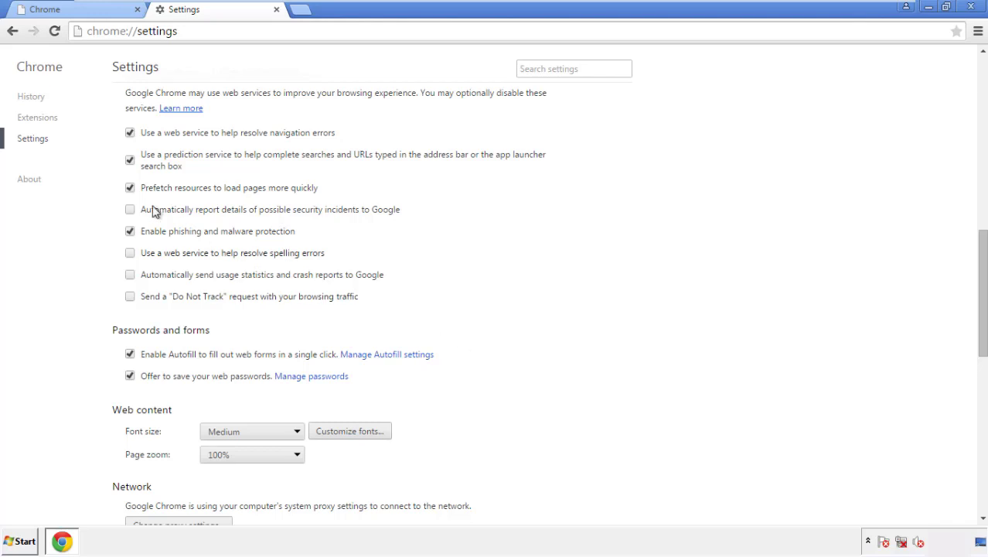
Reset Chrome's settings to their original defaults and close the browser
drag(982, 246, 964, 431)
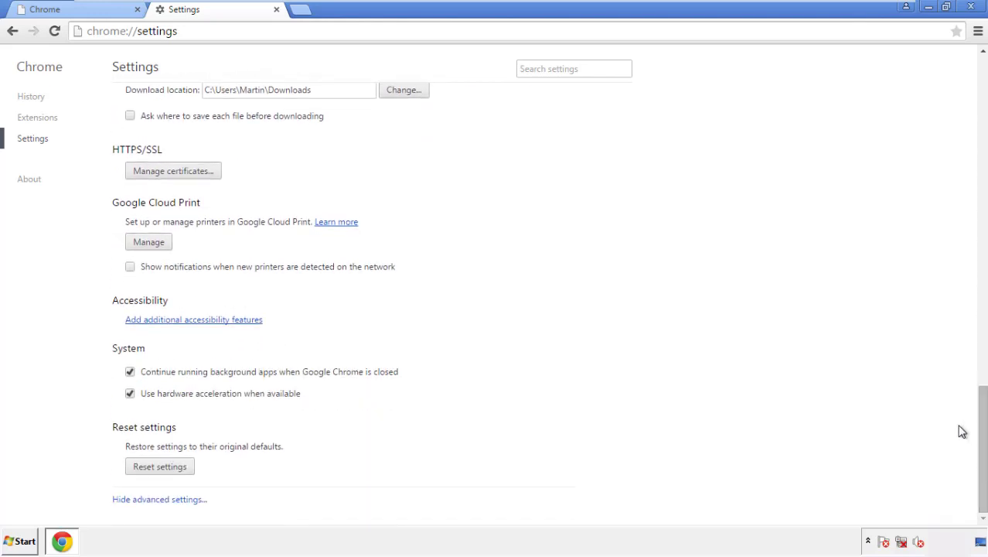
click(160, 468)
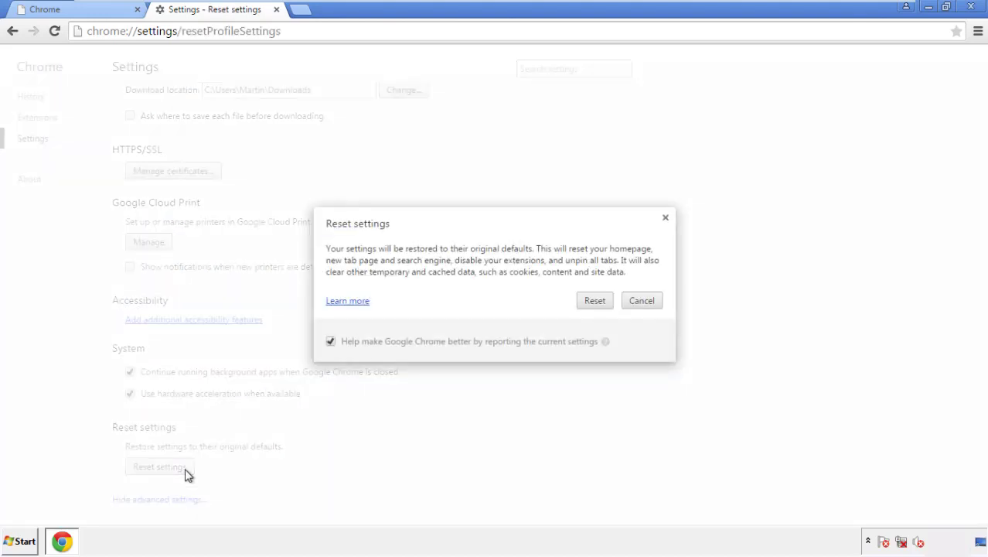
click(596, 301)
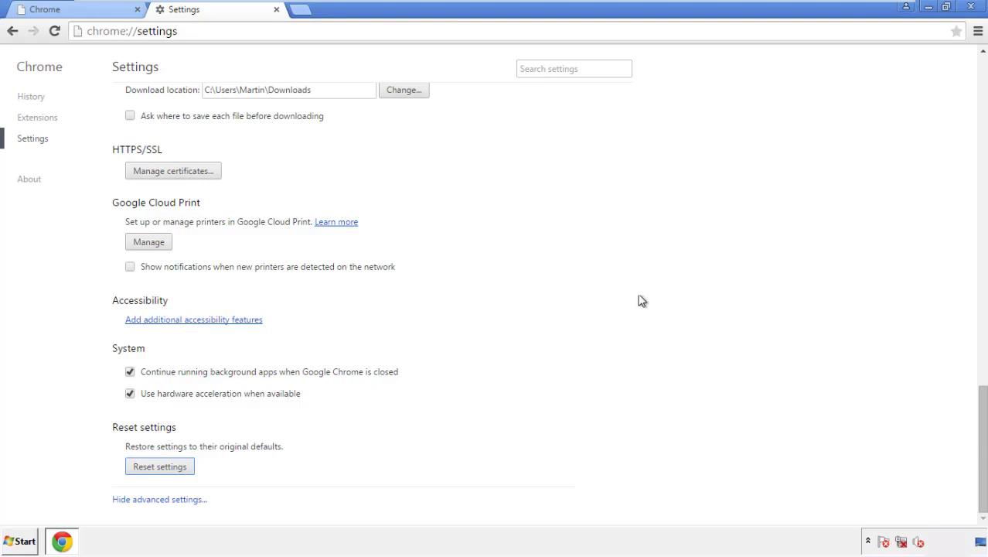
click(970, 7)
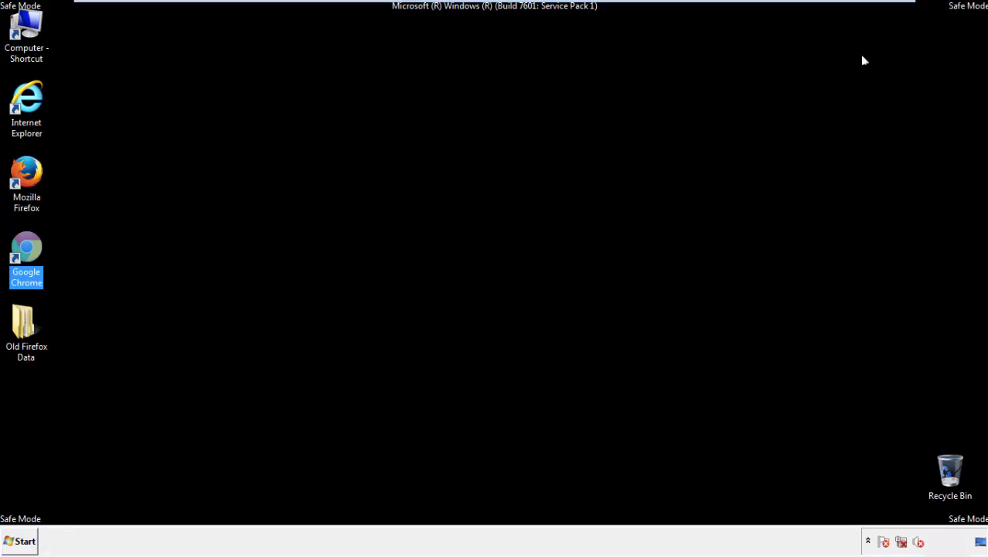
Remove the Search Mine extension in Firefox's Add-ons Manager, then close Firefox
click(533, 246)
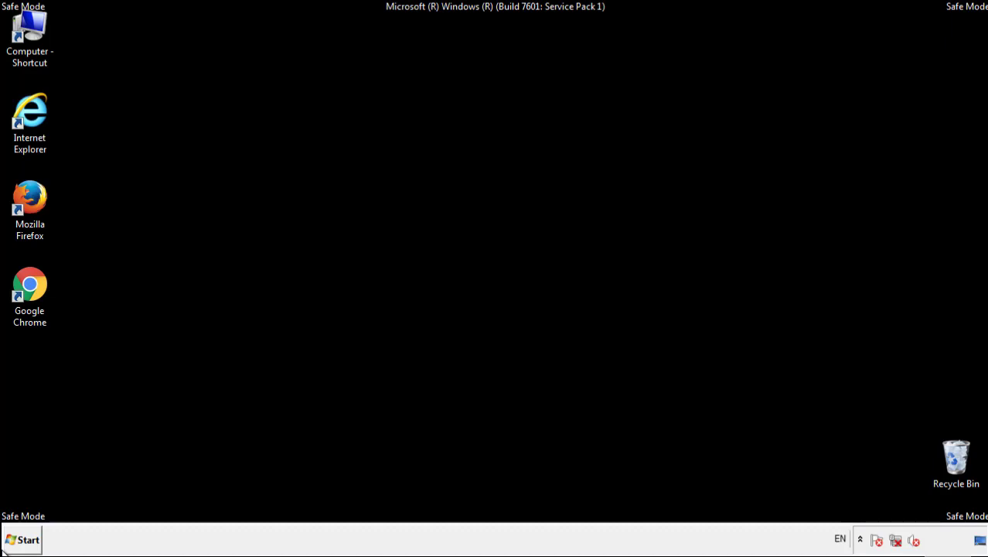
double_click(38, 192)
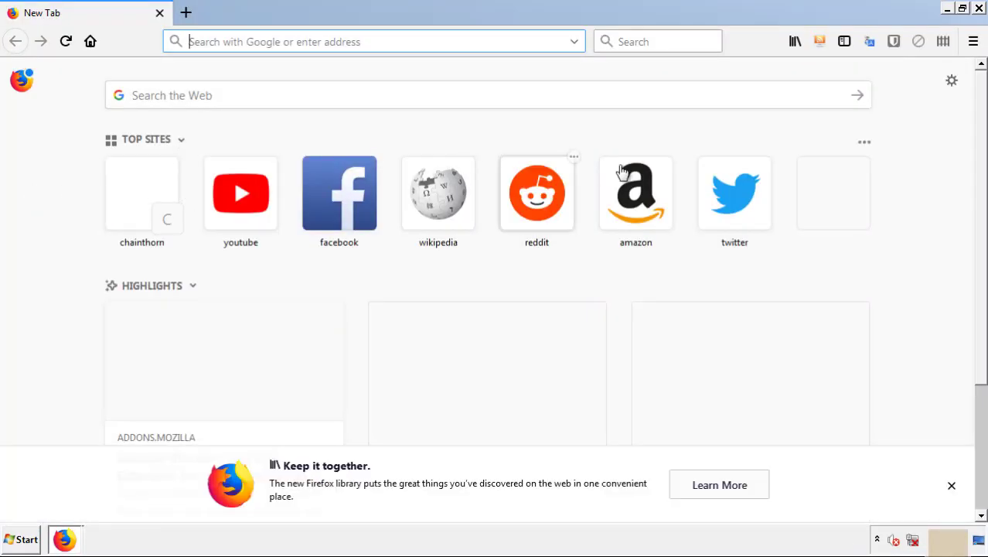
click(973, 41)
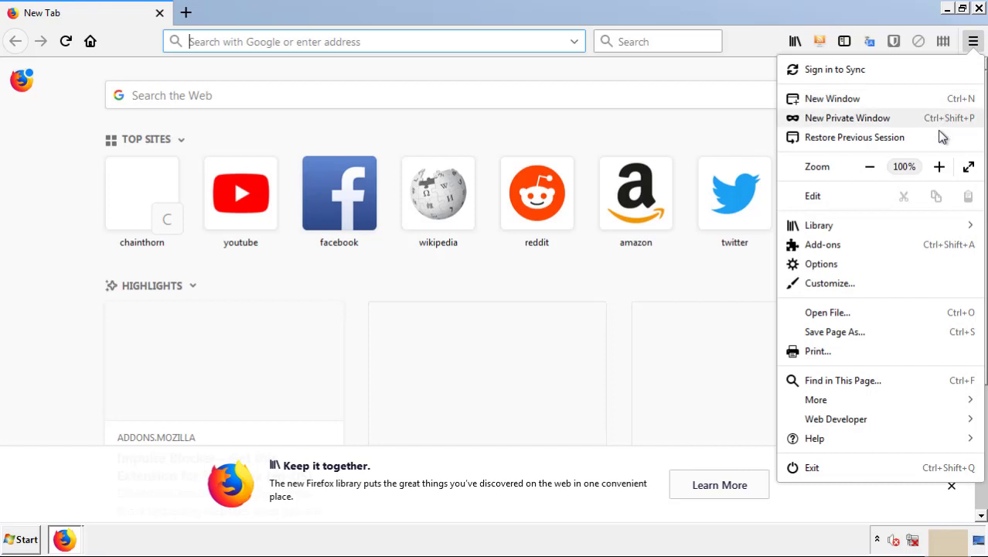
click(822, 245)
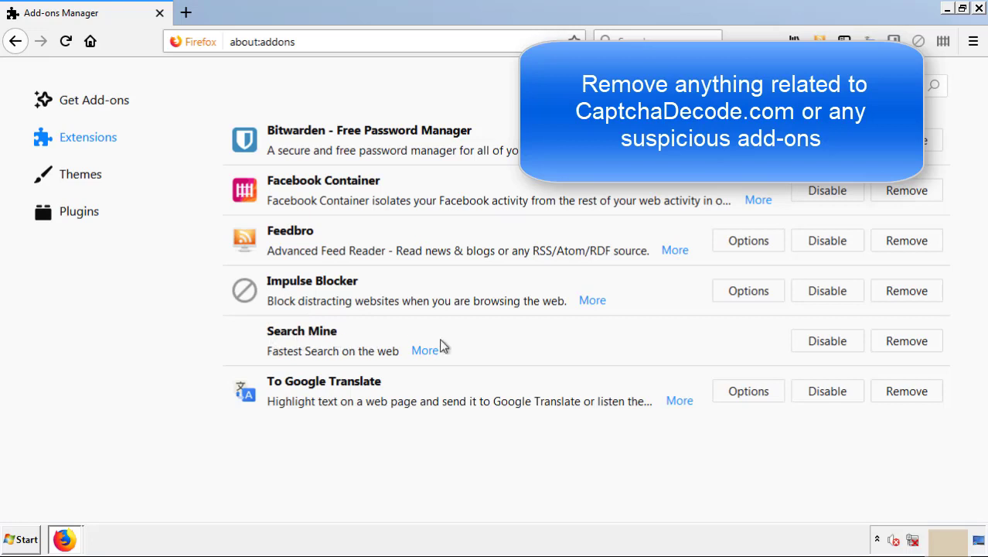
click(905, 342)
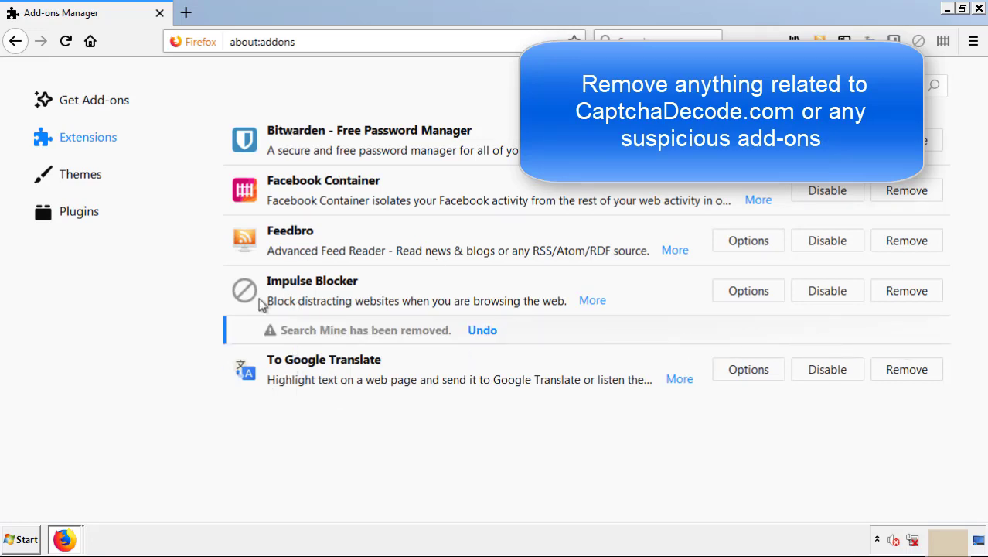
click(979, 9)
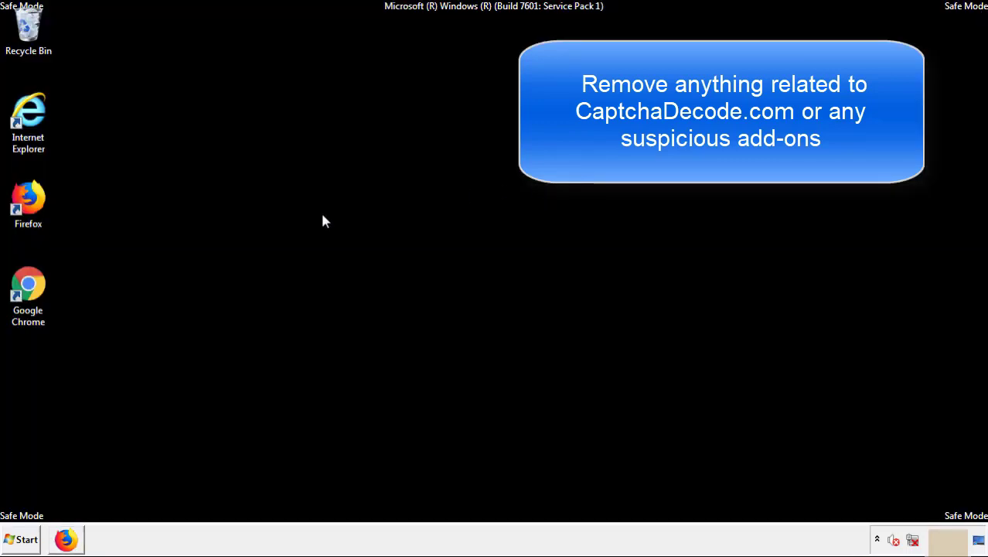
Remove the Search Mine extension from Chrome's Extensions page
double_click(27, 300)
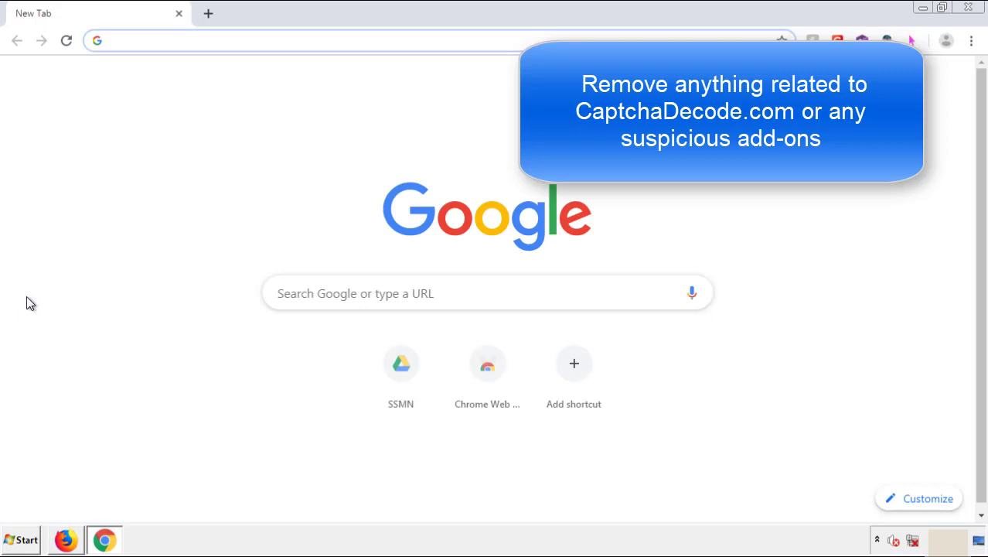
click(972, 41)
mouse_move(887, 272)
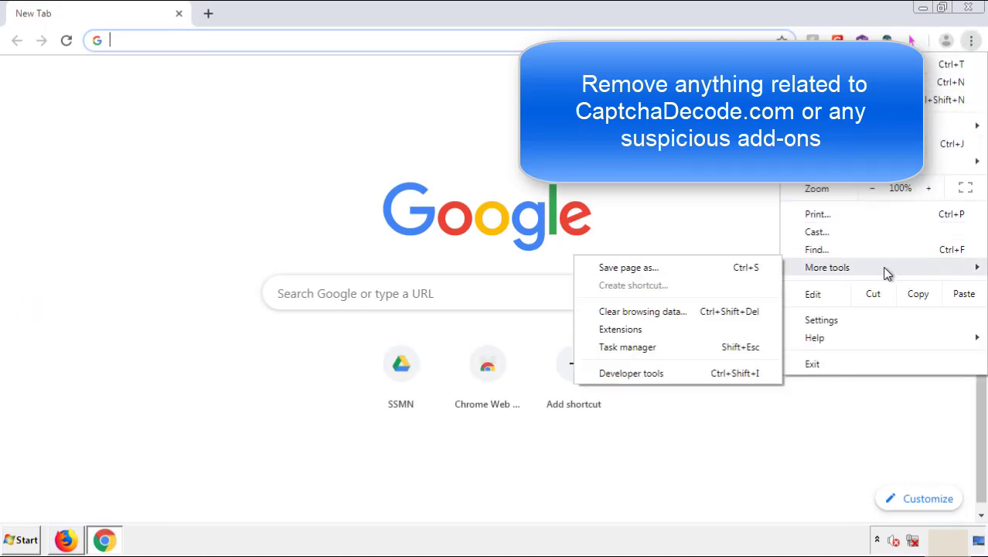
click(628, 328)
scroll(232, 224, down, 8)
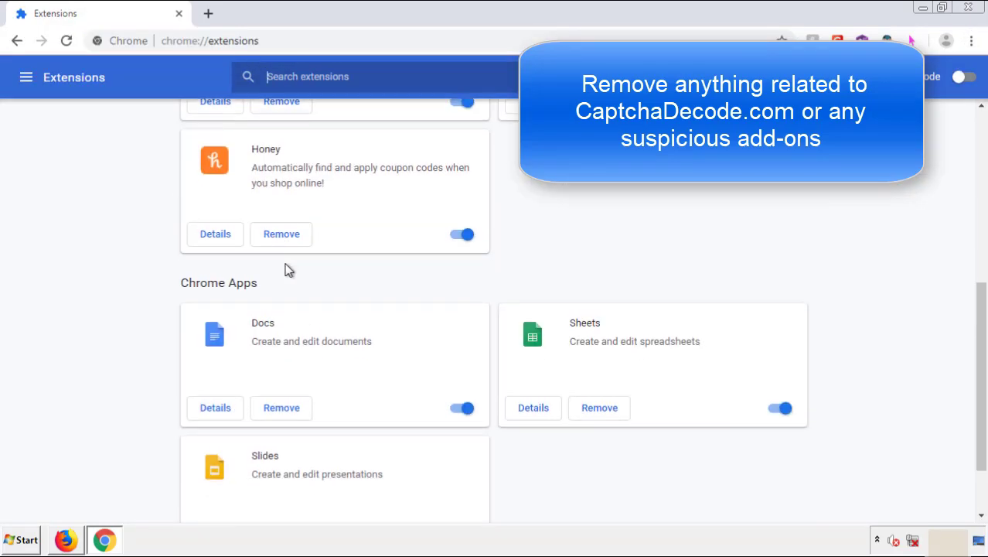
scroll(387, 255, up, 8)
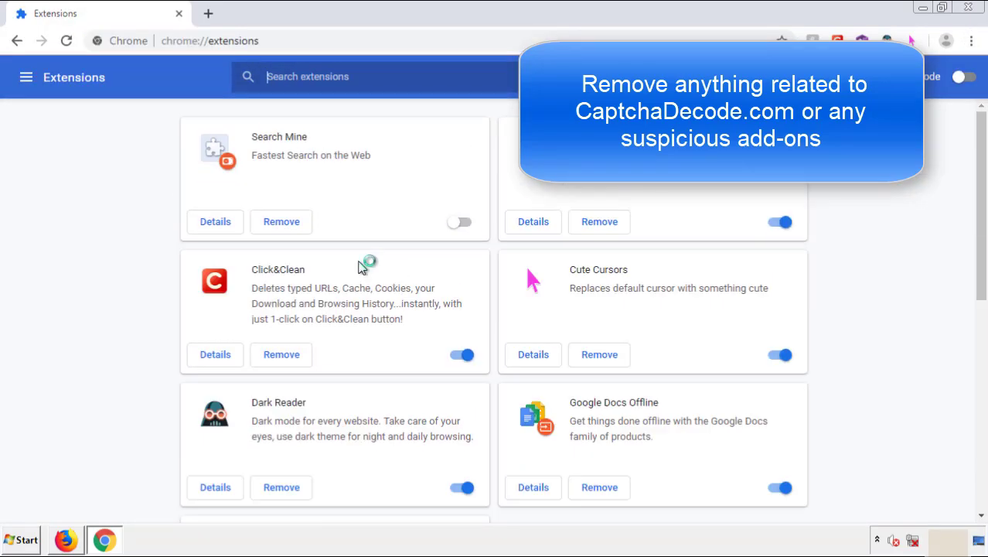
click(280, 223)
key(Return)
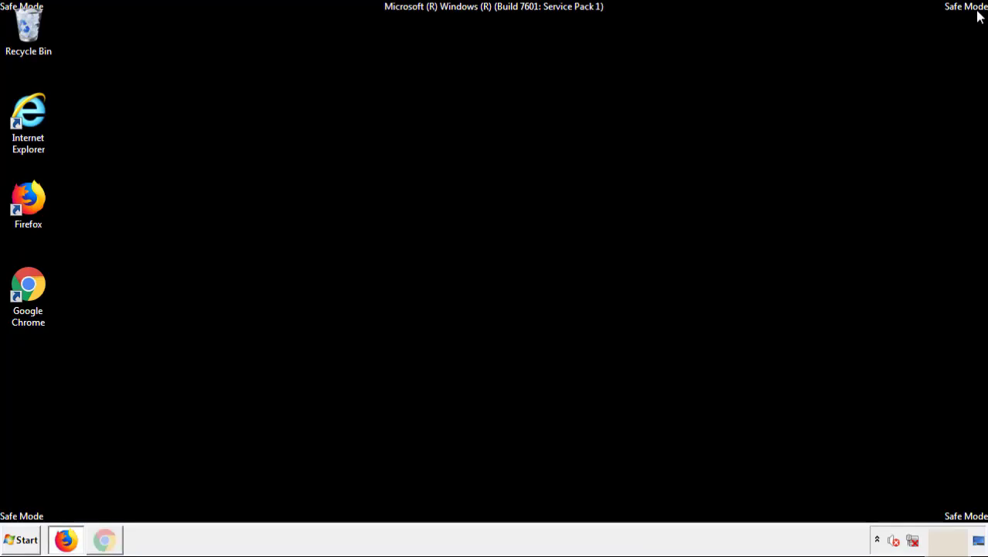
Restart the PC from the Start menu's shutdown options
click(26, 542)
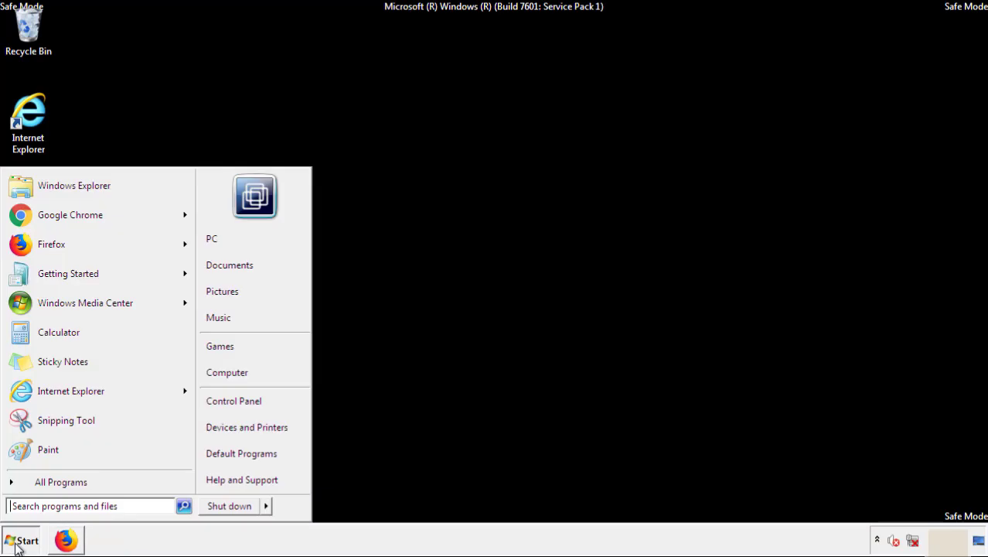
click(267, 507)
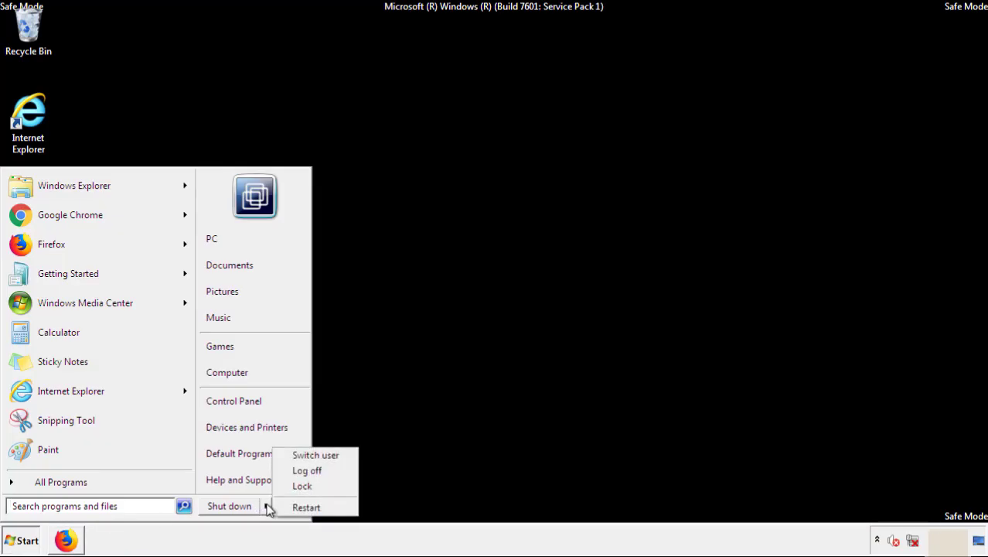
click(307, 508)
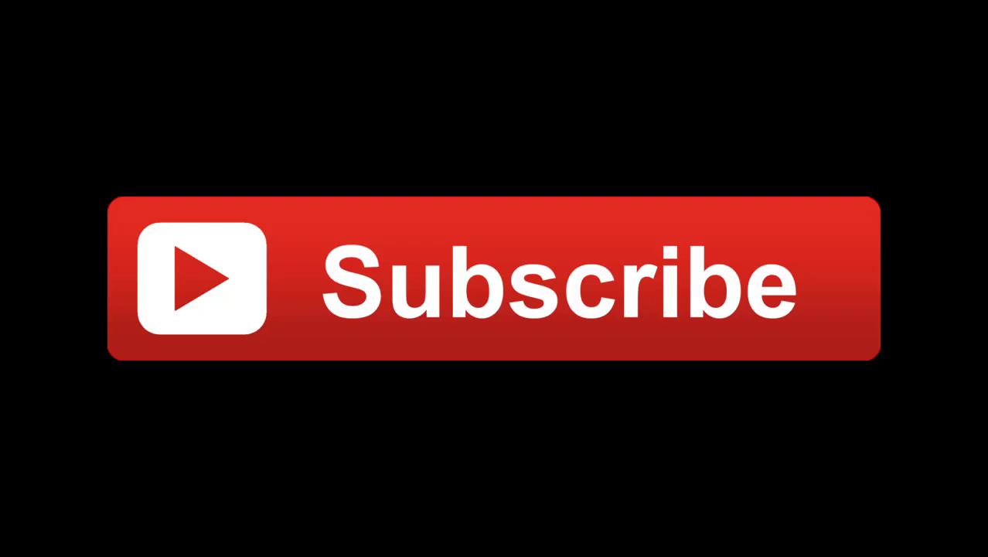